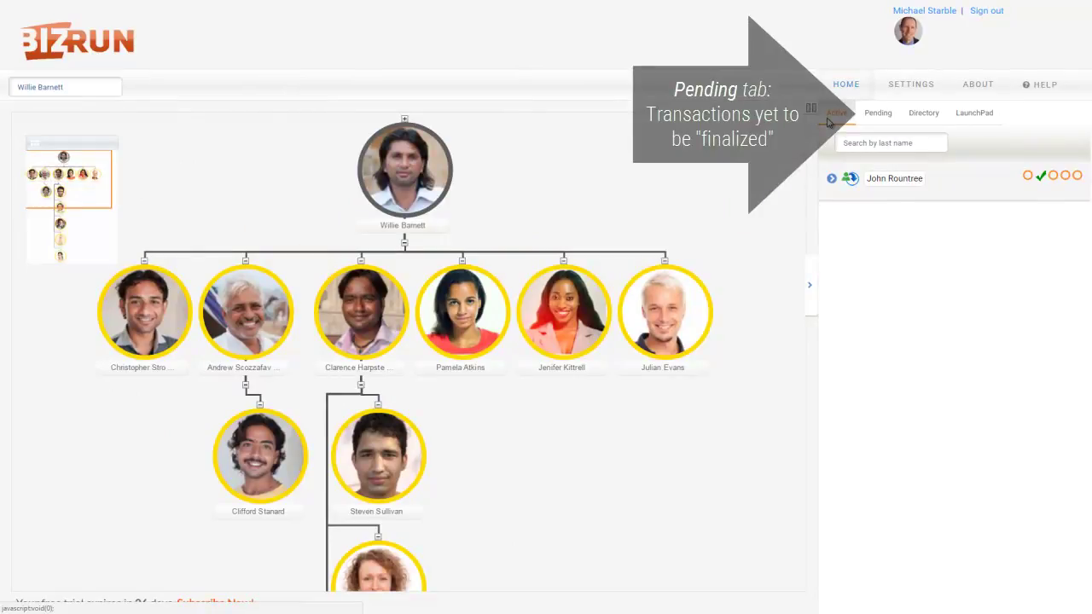
View the pending transactions, and find the Executive VP, COO by last name in the directory to display their org chart
{"action": "left_click", "coordinate": [870, 116]}
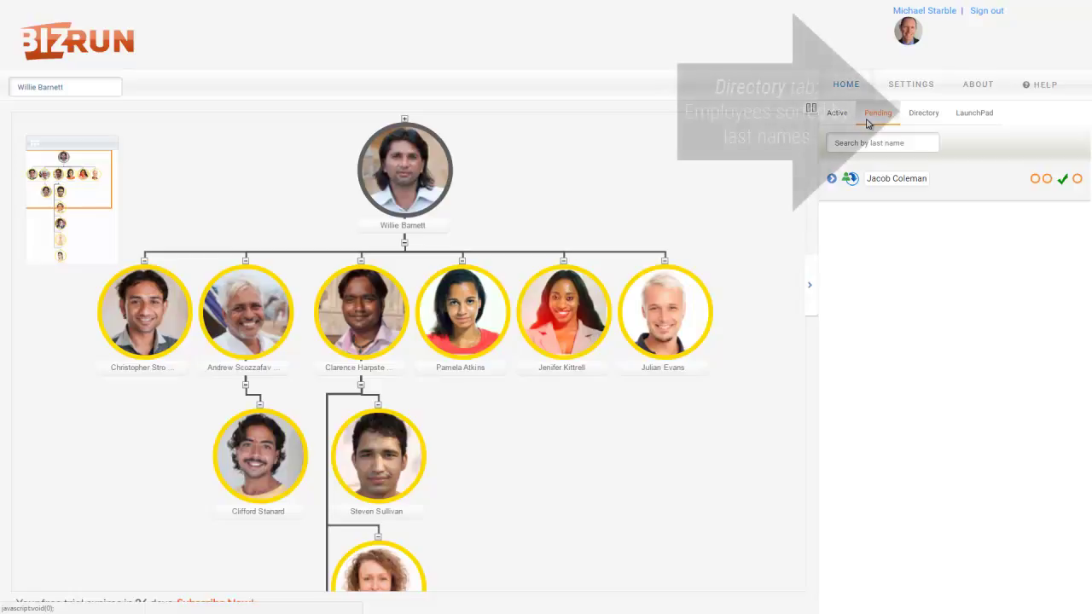
{"action": "left_click", "coordinate": [911, 122]}
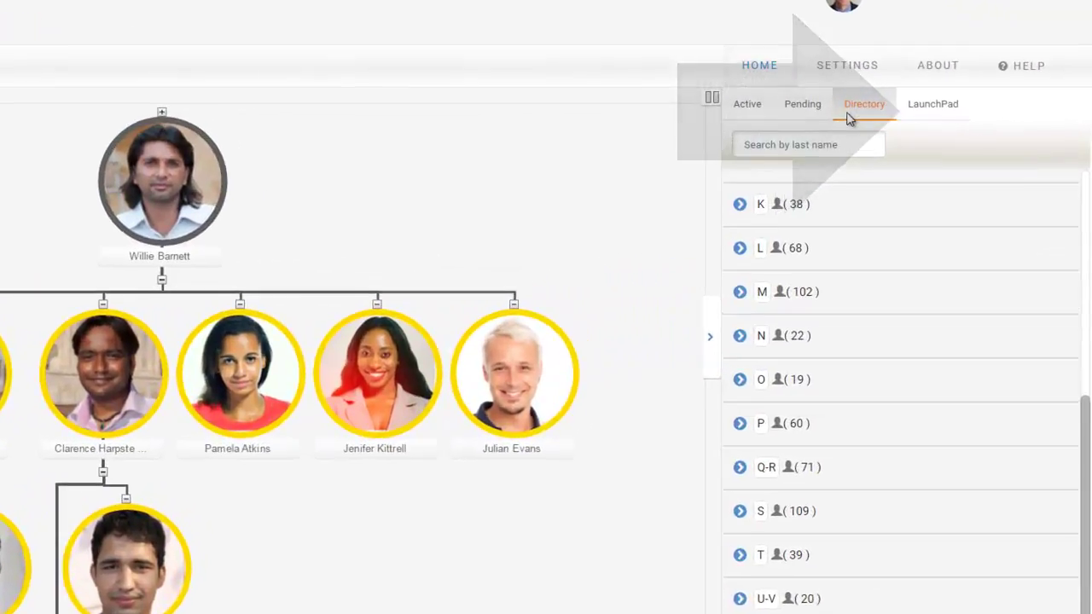
{"action": "left_click", "coordinate": [829, 147]}
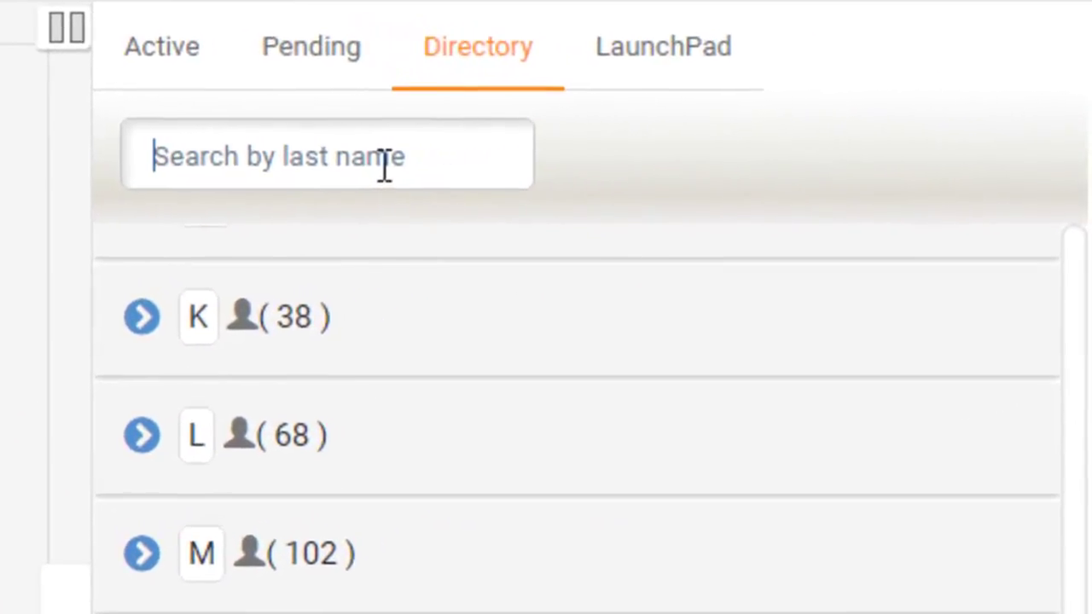
{"action": "type", "text": "wert"}
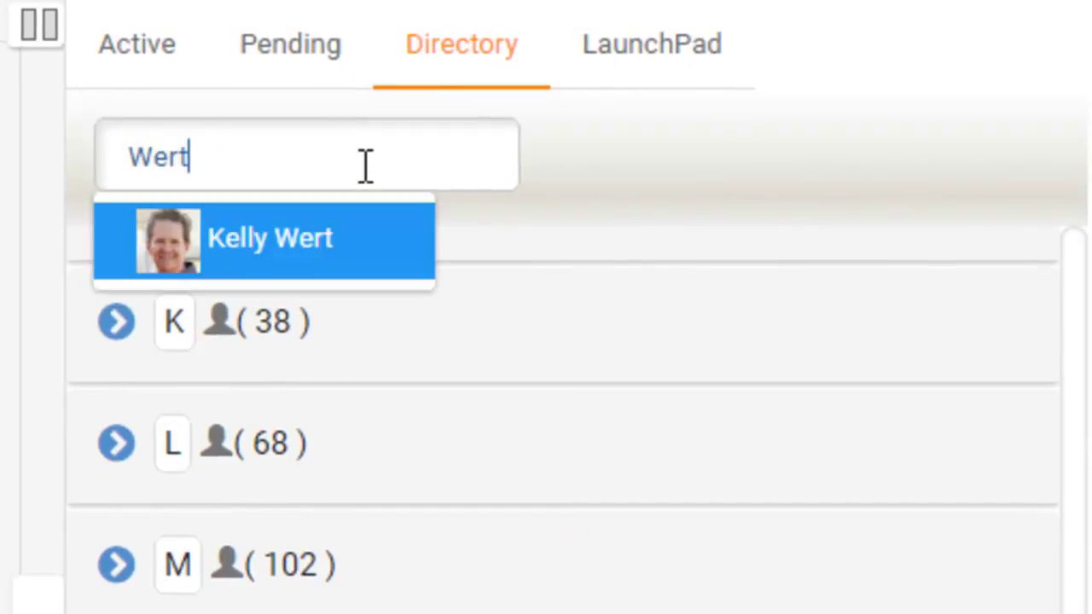
{"action": "left_click", "coordinate": [348, 244]}
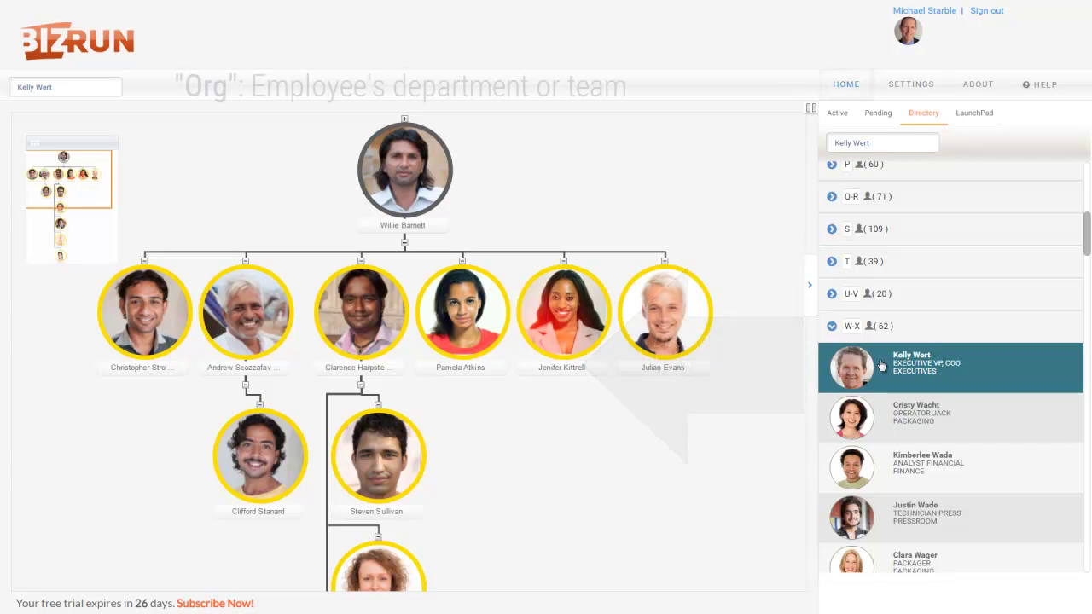
{"action": "left_click", "coordinate": [881, 365]}
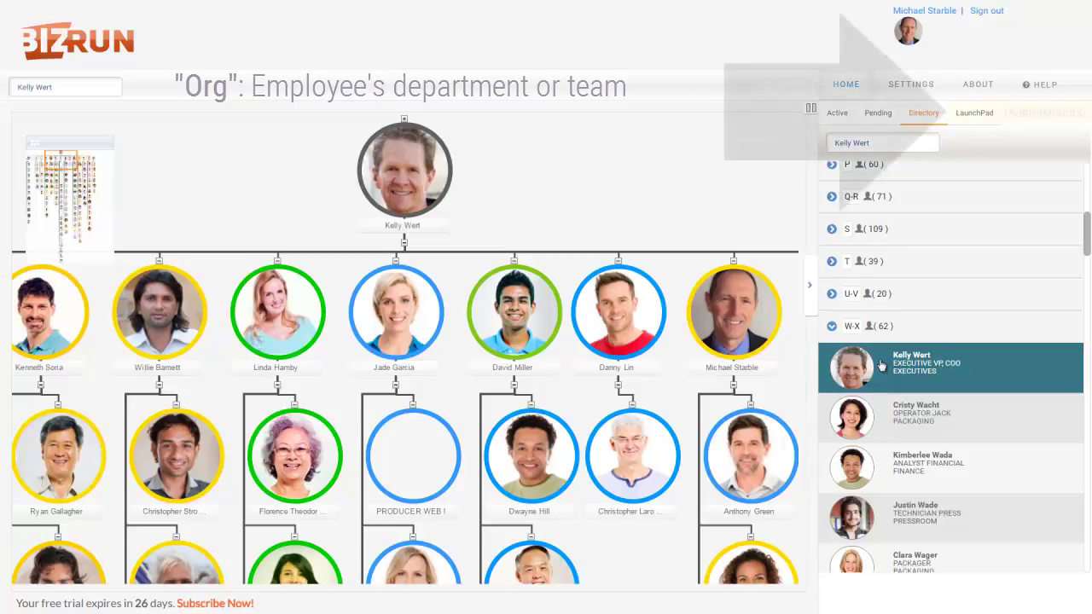
View the people in LaunchPad and open the workflow settings for the Move Filled Position transaction
{"action": "left_click", "coordinate": [972, 128]}
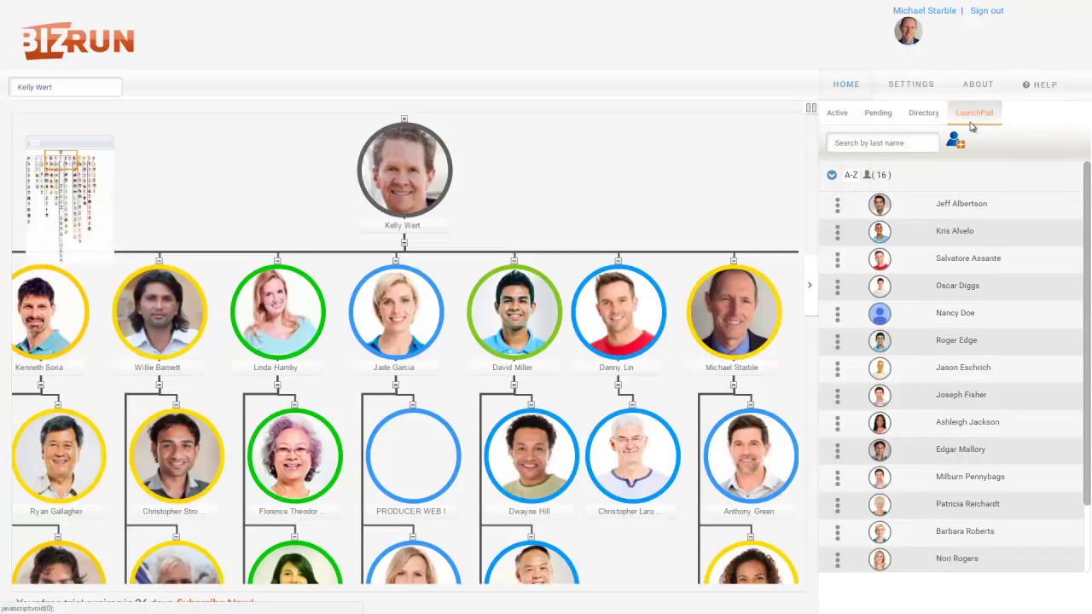
{"action": "left_click", "coordinate": [936, 97]}
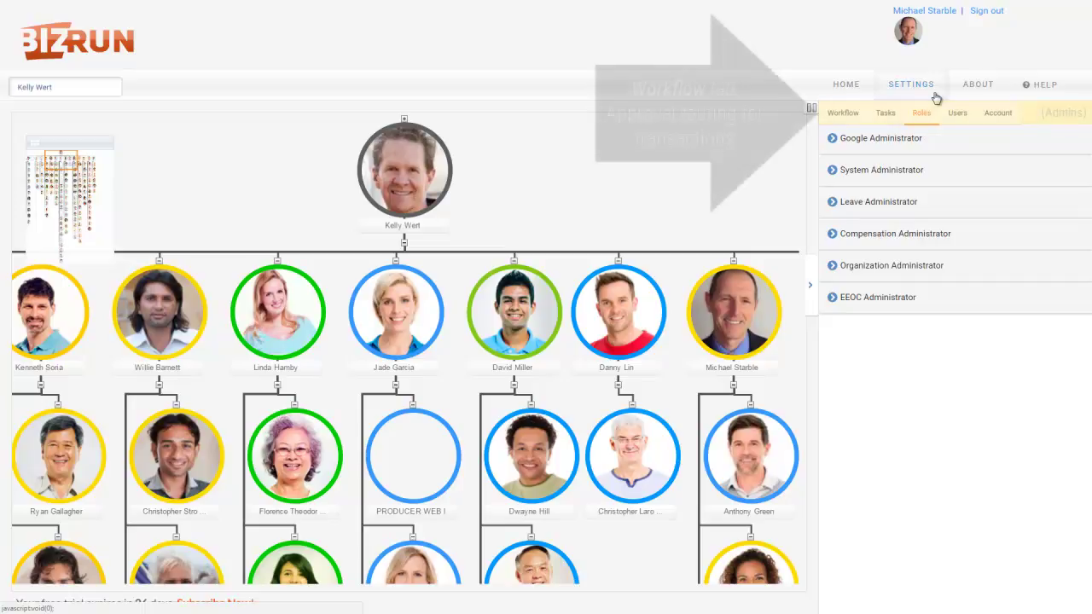
{"action": "left_click", "coordinate": [863, 123]}
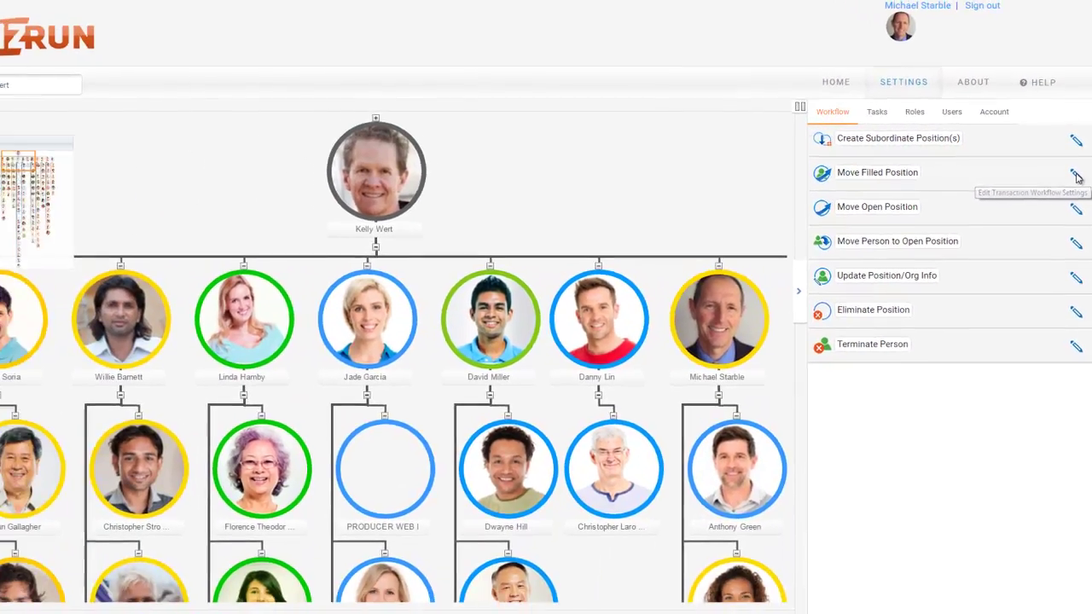
{"action": "left_click", "coordinate": [1073, 182]}
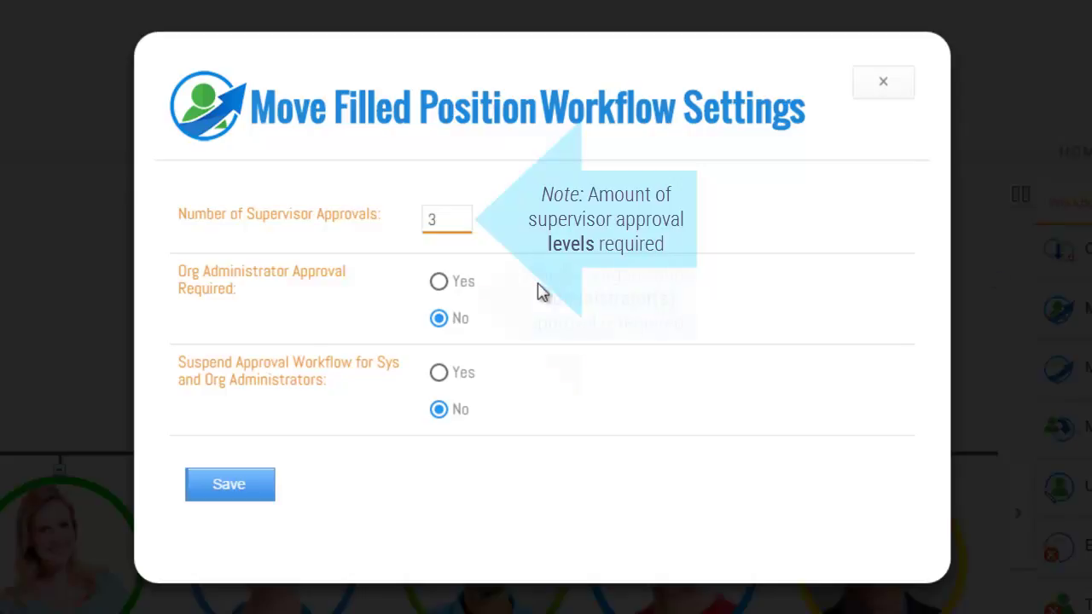
Try 2 supervisor approvals and the administrator approval and suspension options, restore the original choices, and close the Move Filled Position settings without saving
{"action": "left_click", "coordinate": [459, 225]}
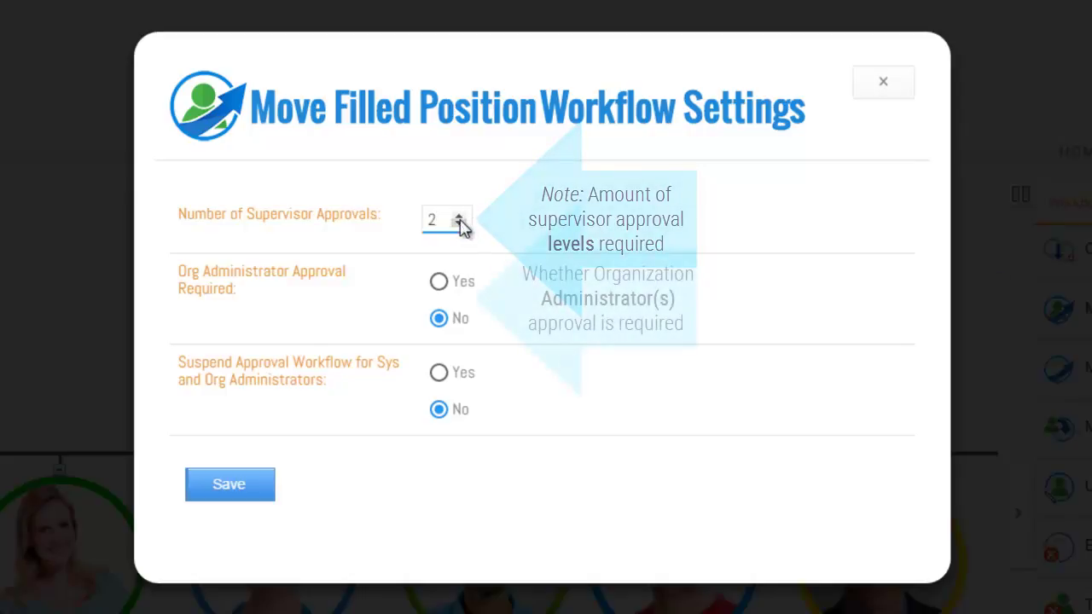
{"action": "left_click", "coordinate": [459, 217]}
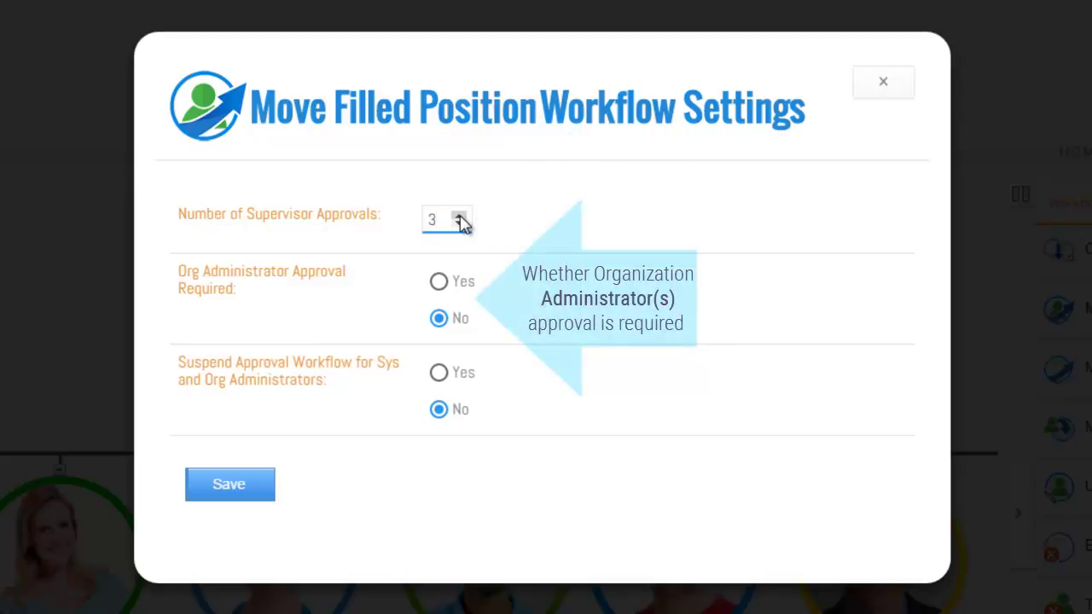
{"action": "left_click", "coordinate": [439, 284]}
{"action": "left_click", "coordinate": [440, 319]}
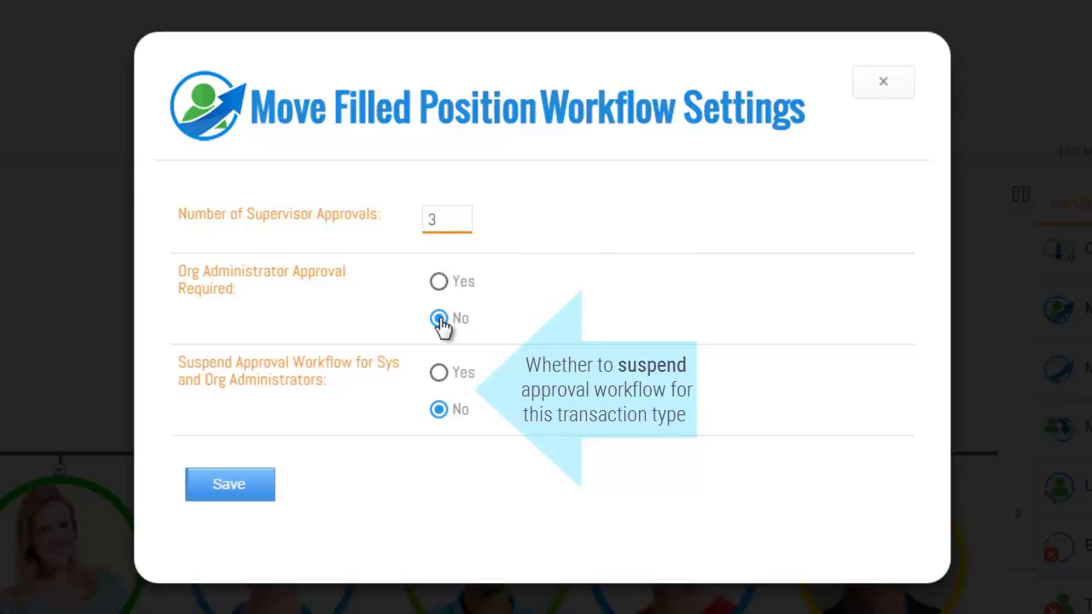
{"action": "left_click", "coordinate": [440, 375]}
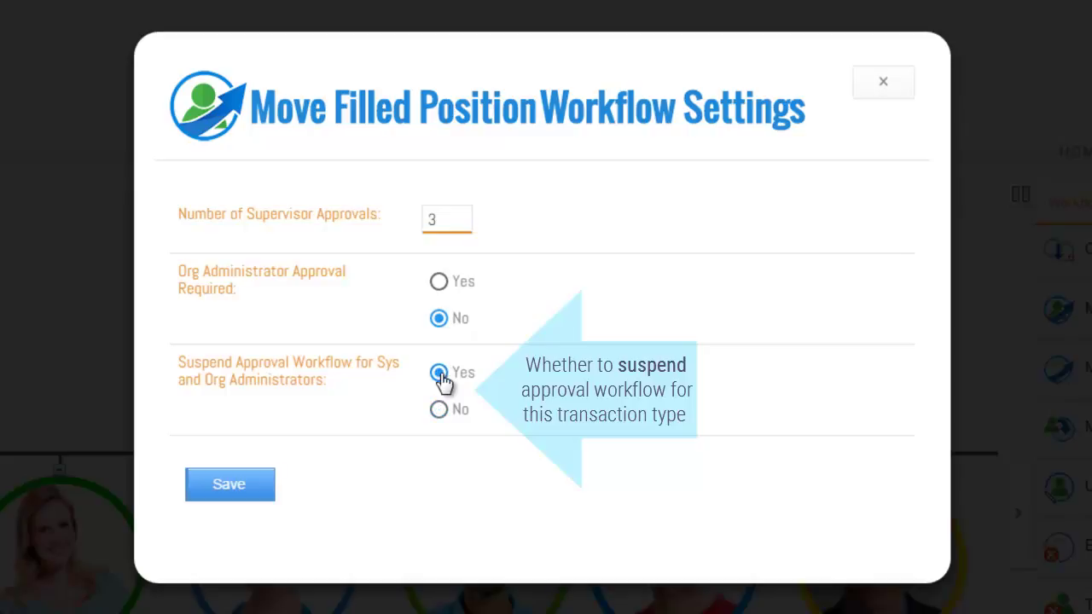
{"action": "left_click", "coordinate": [439, 410]}
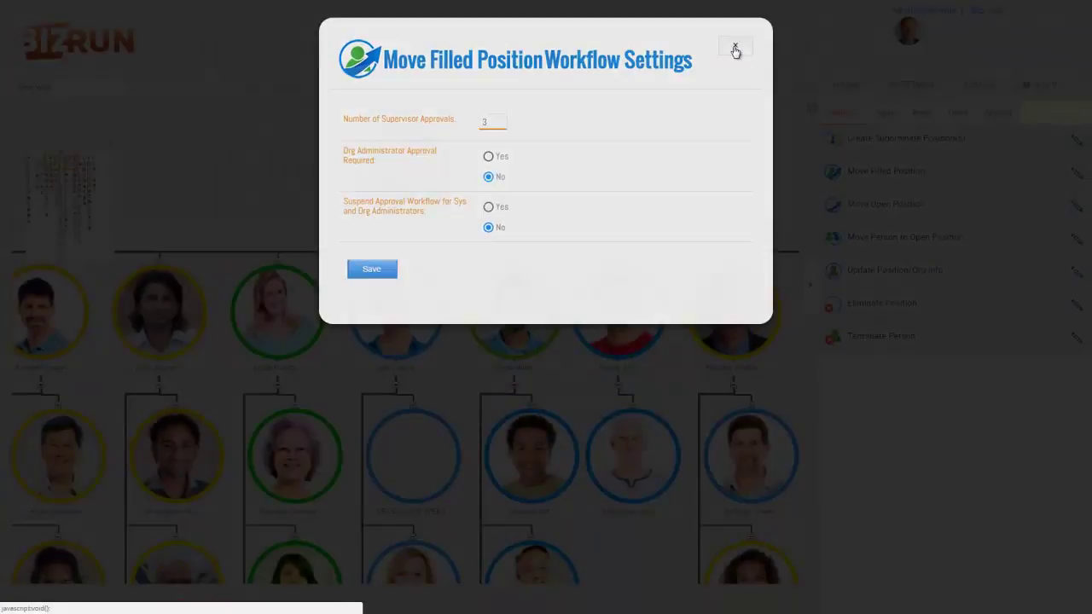
{"action": "left_click", "coordinate": [735, 49]}
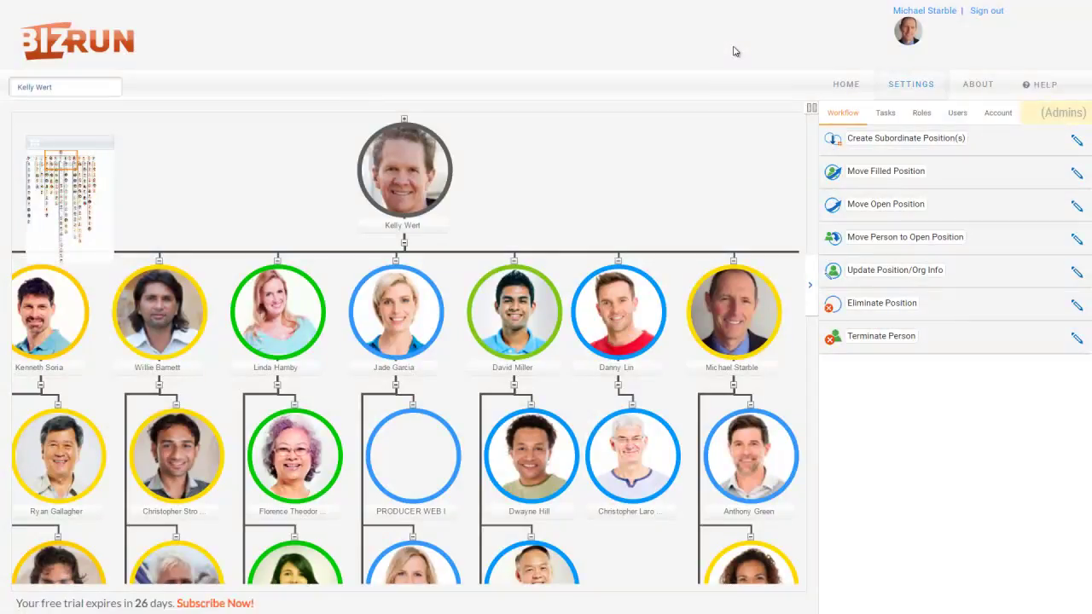
Examine the transactions available for a new task list and the existing Onboard Person tasks in the task settings
{"action": "left_click", "coordinate": [878, 119]}
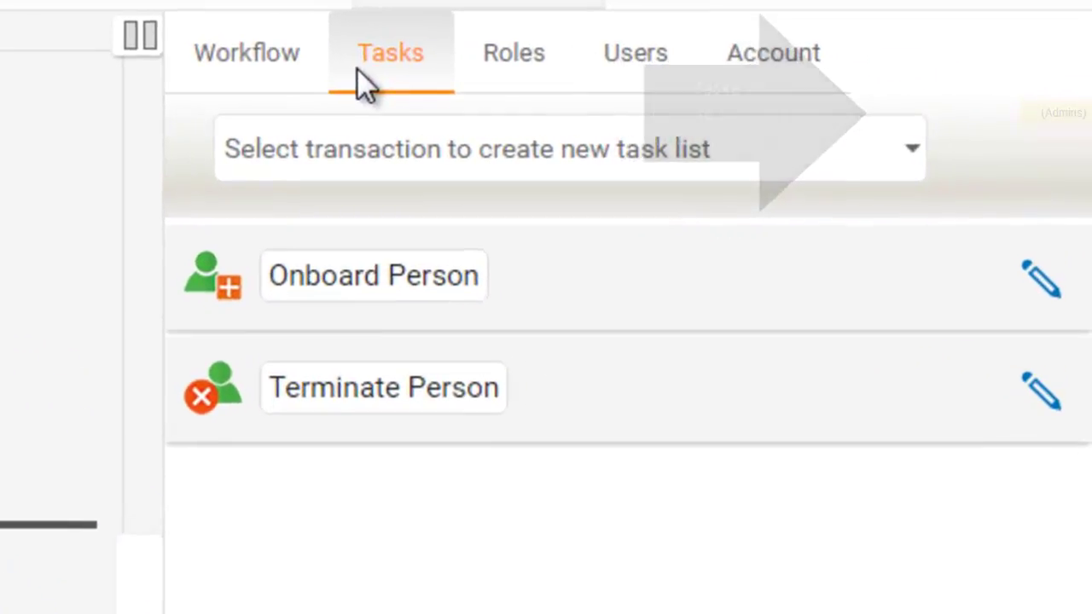
{"action": "left_click", "coordinate": [886, 155]}
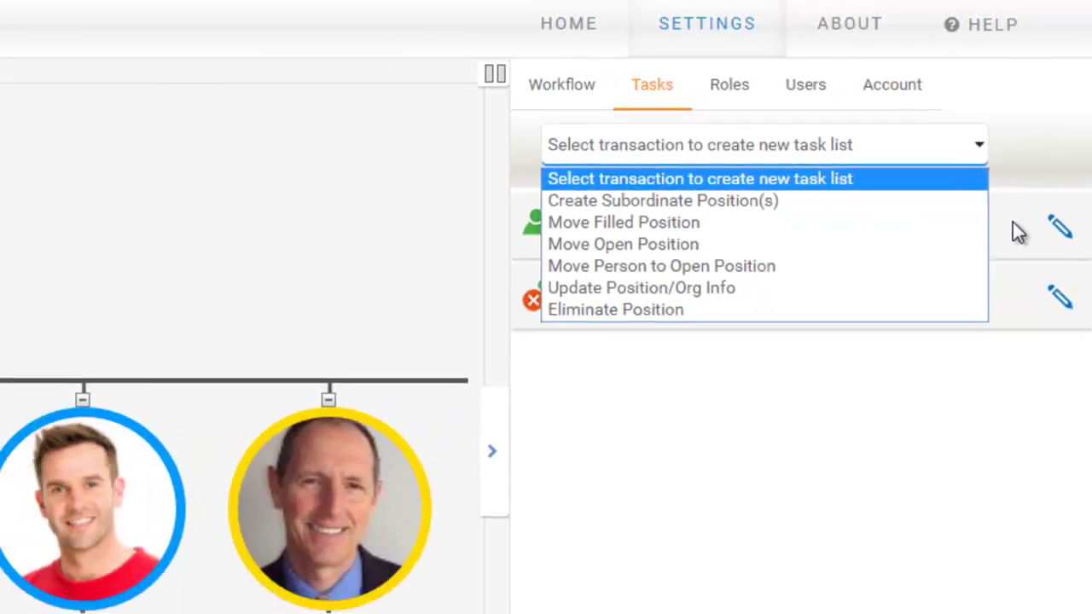
{"action": "left_click", "coordinate": [1017, 230]}
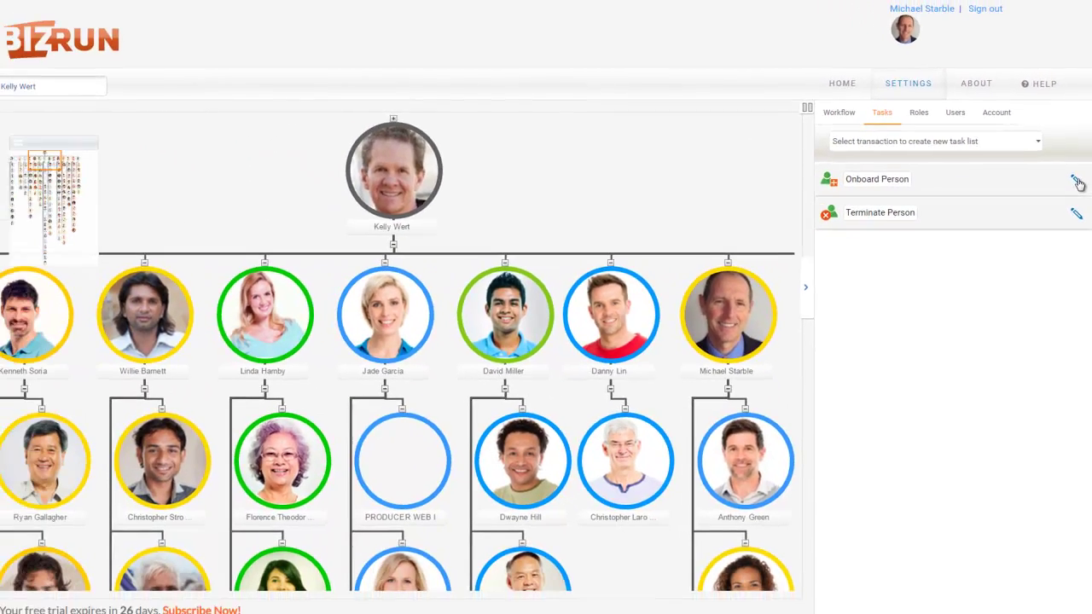
{"action": "left_click", "coordinate": [1076, 181]}
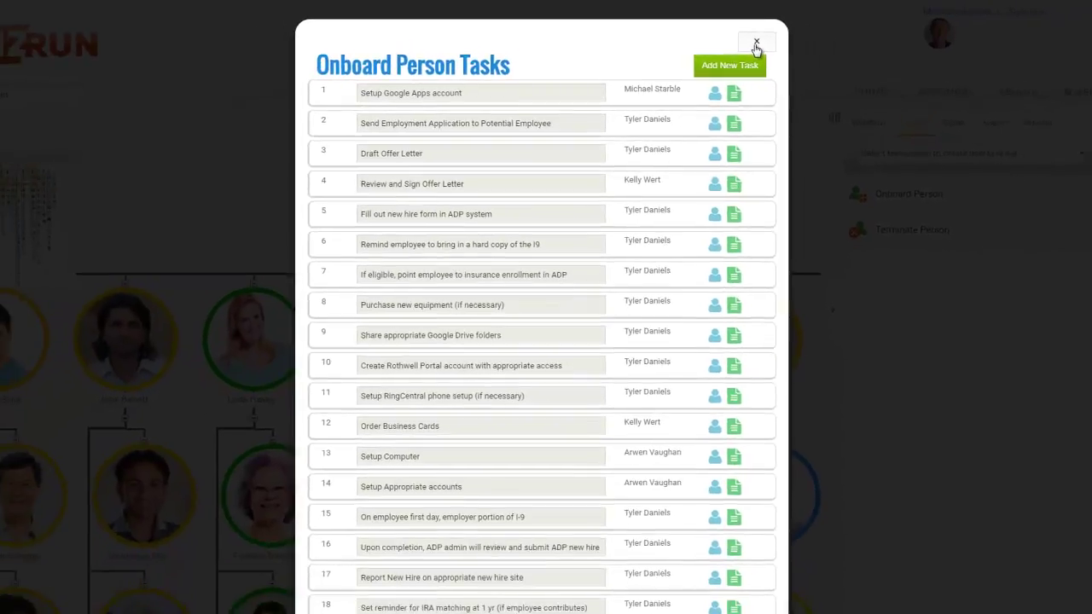
{"action": "left_click", "coordinate": [755, 43]}
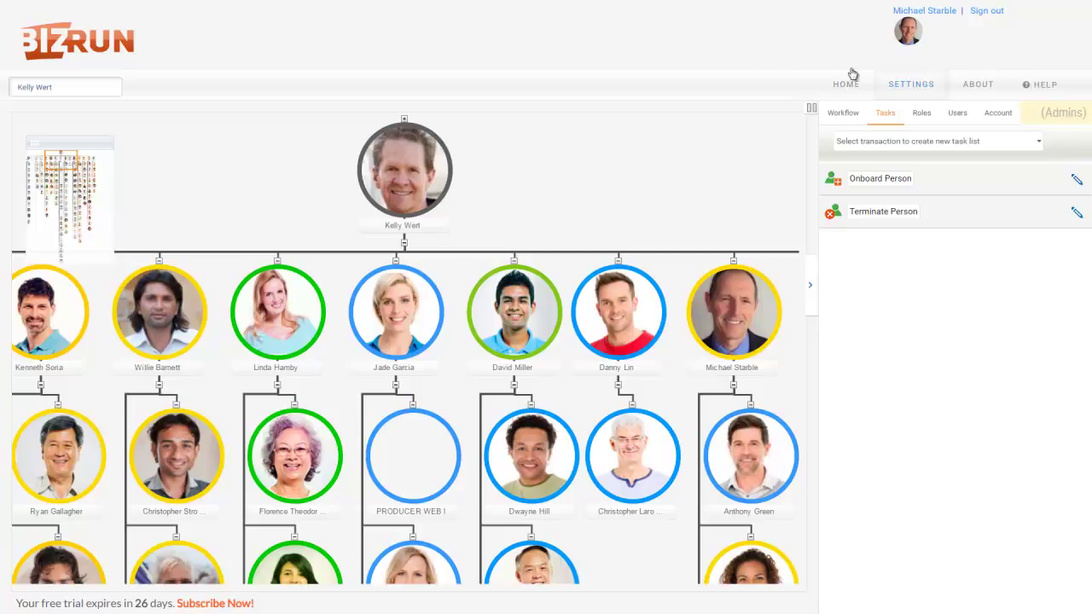
Find an employee by last name and add them to the Organization Administrator role
{"action": "left_click", "coordinate": [929, 120]}
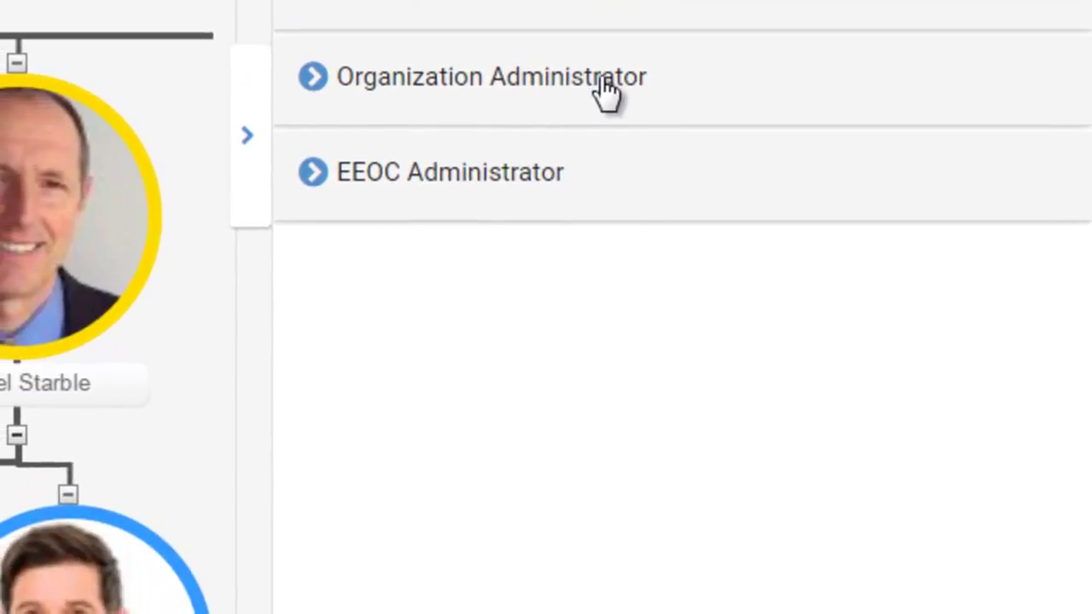
{"action": "left_click", "coordinate": [607, 93]}
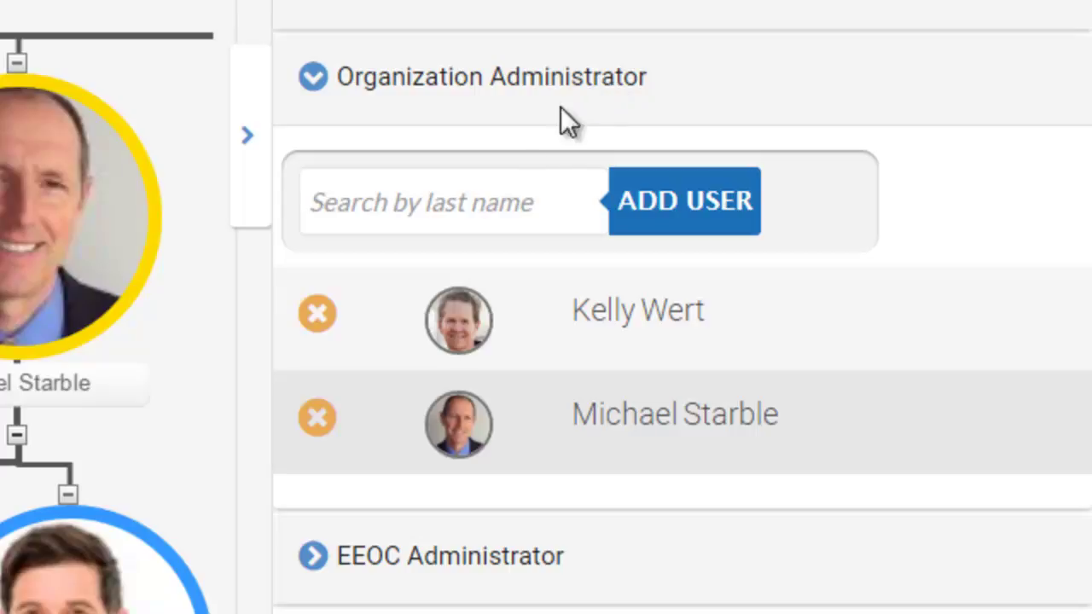
{"action": "left_click", "coordinate": [514, 193]}
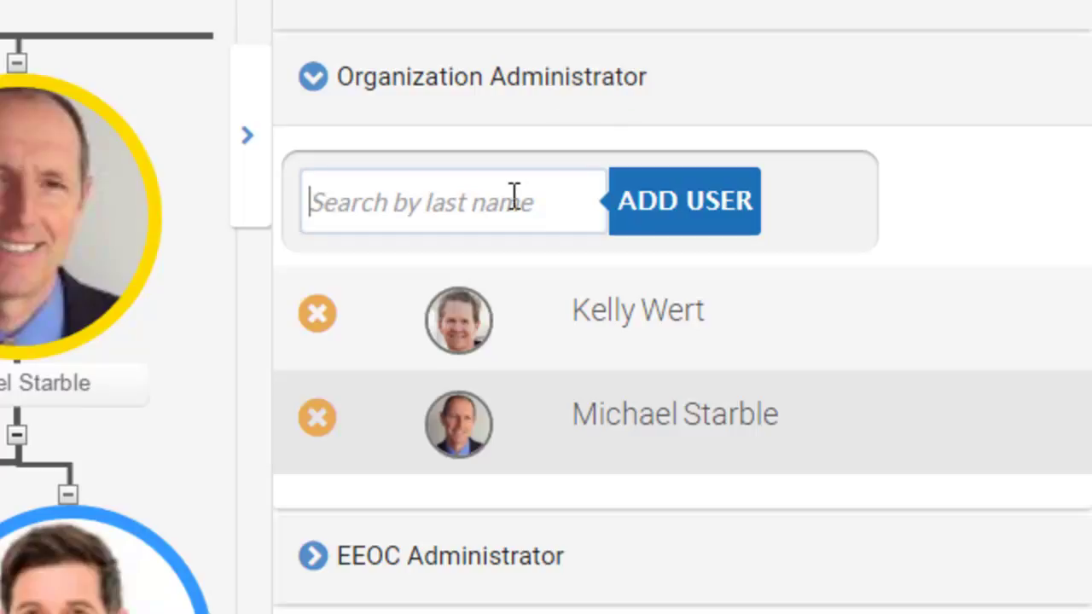
{"action": "type", "text": "Silverio"}
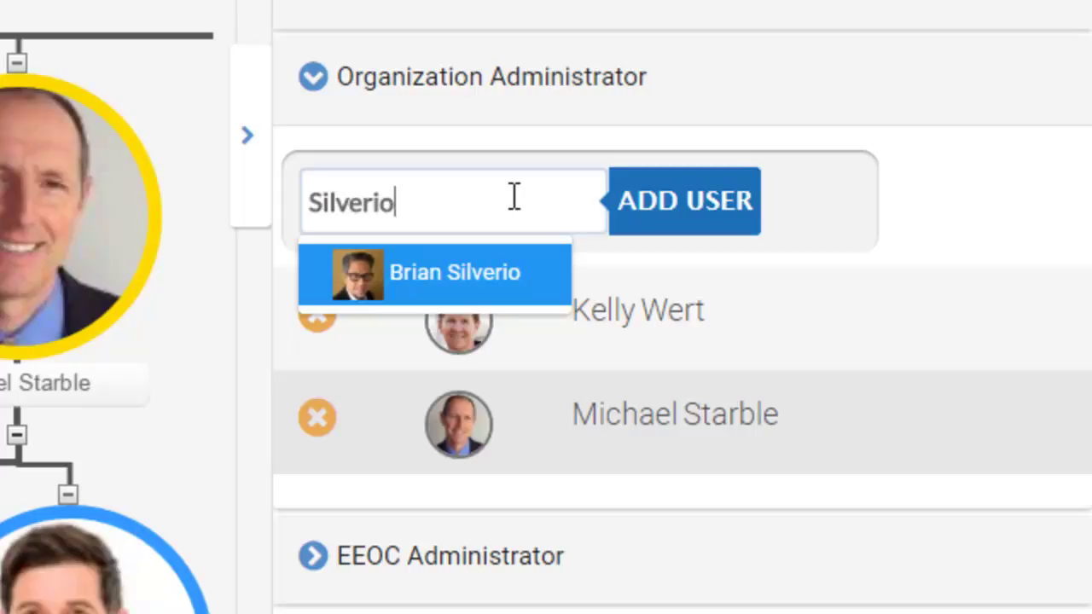
{"action": "left_click", "coordinate": [486, 269]}
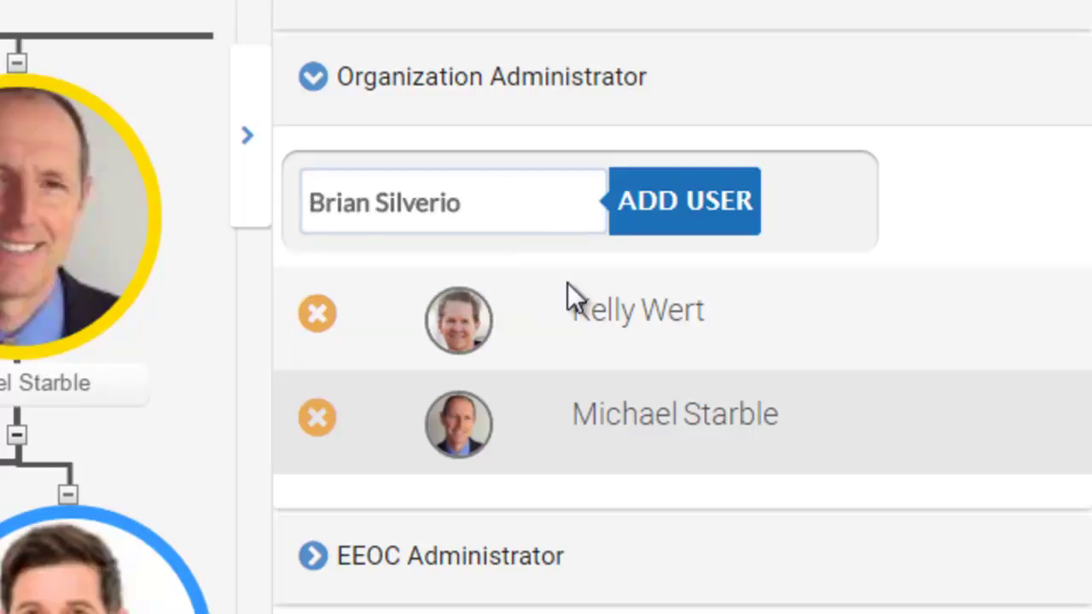
{"action": "left_click", "coordinate": [631, 229]}
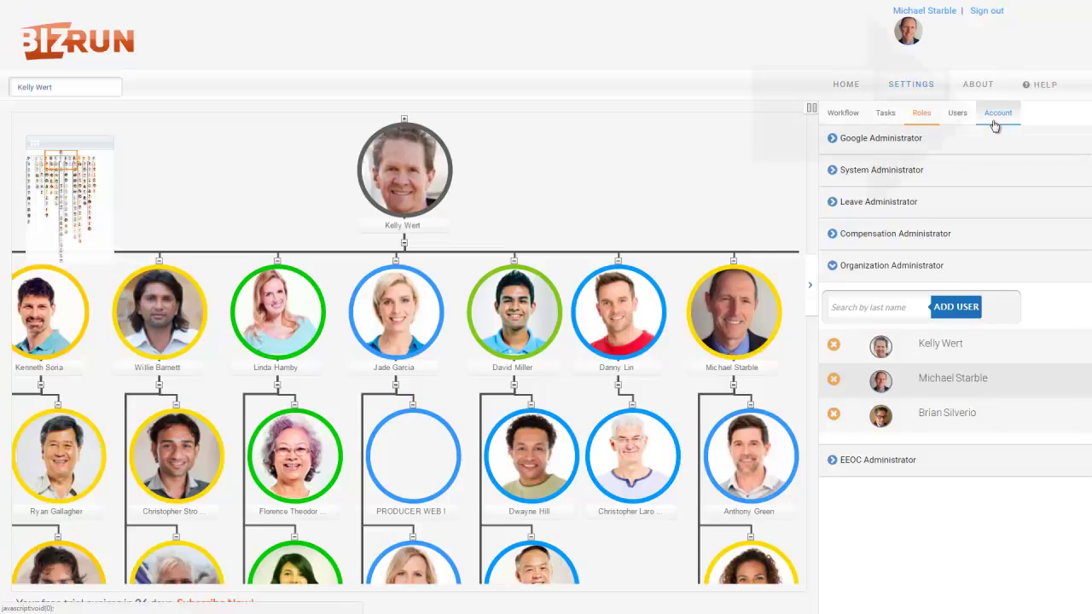
Show the subscription details in the account settings
{"action": "left_click", "coordinate": [995, 124]}
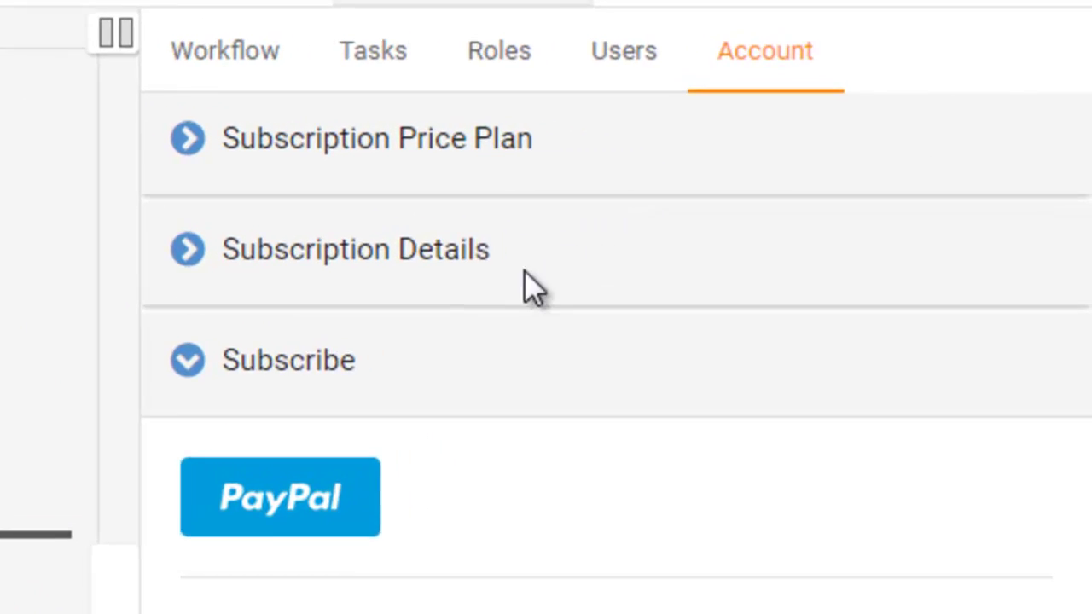
{"action": "left_click", "coordinate": [444, 256]}
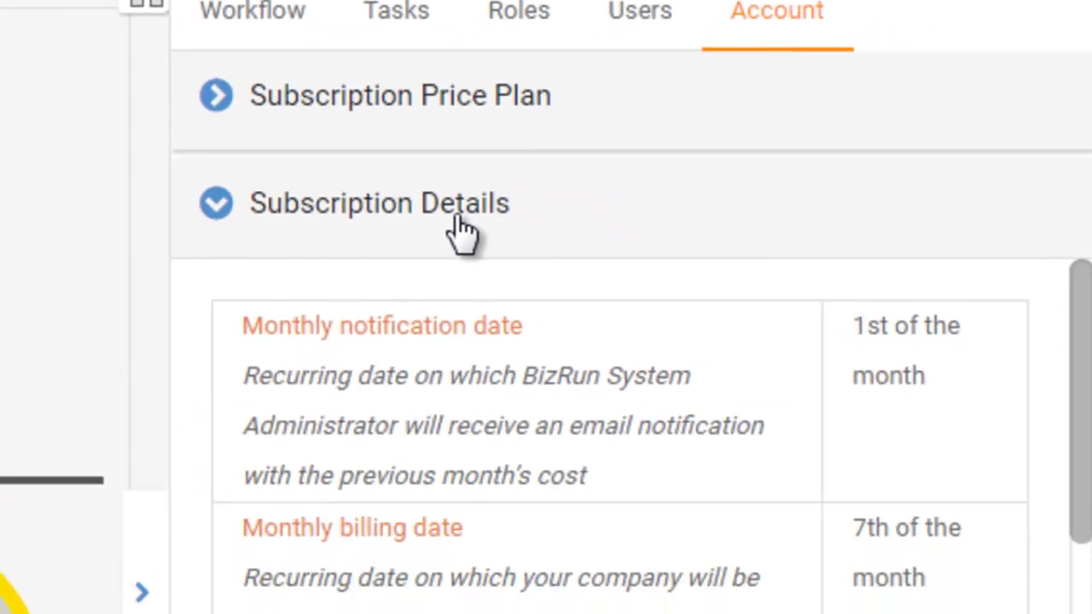